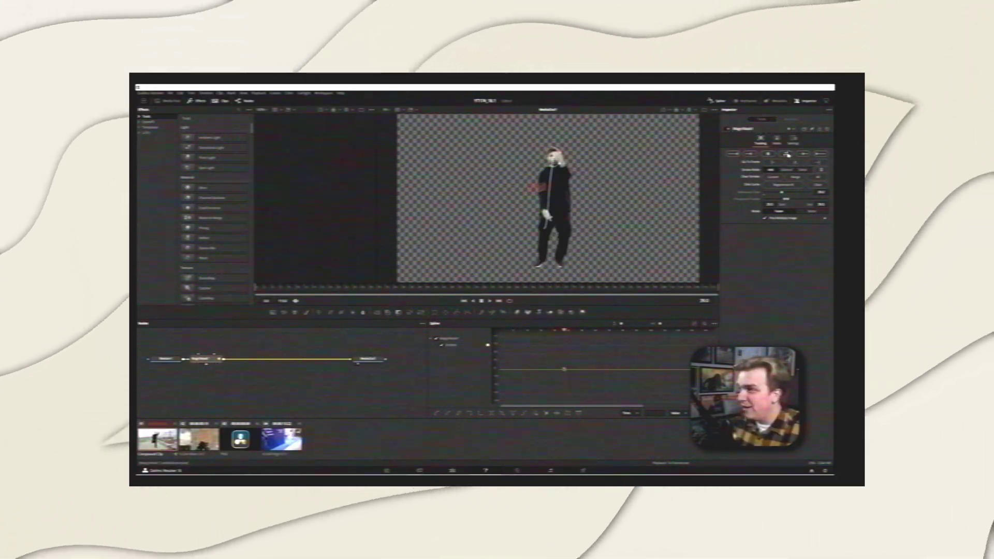
Step: Track the figure's Magic Mask forward through the clip
{"action": "left_click", "coordinate": [787, 154]}
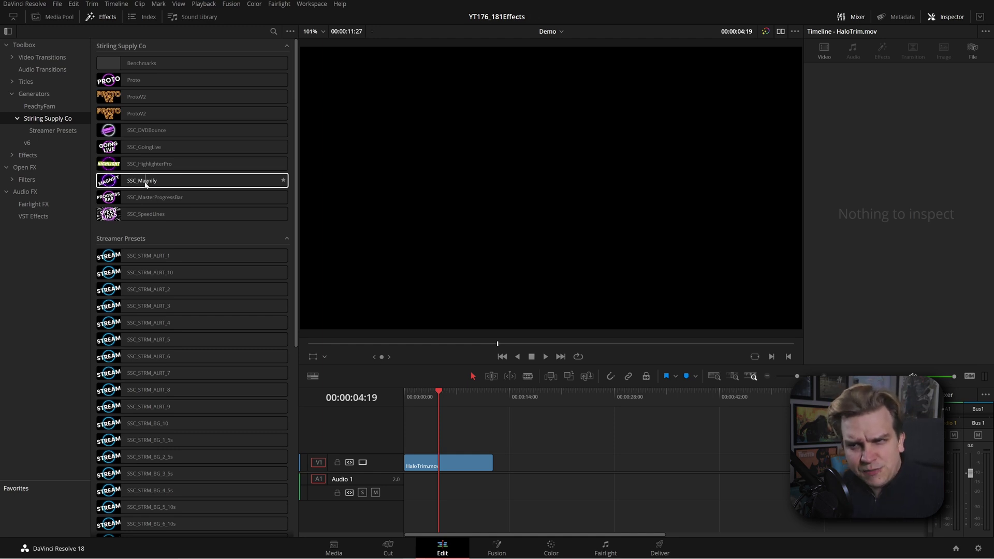
Step: Drop SSC_Magnify onto V2 above HaloTrim.mov and play from near the start to preview it
{"action": "left_click_drag", "start_coordinate": [128, 184], "coordinate": [421, 445]}
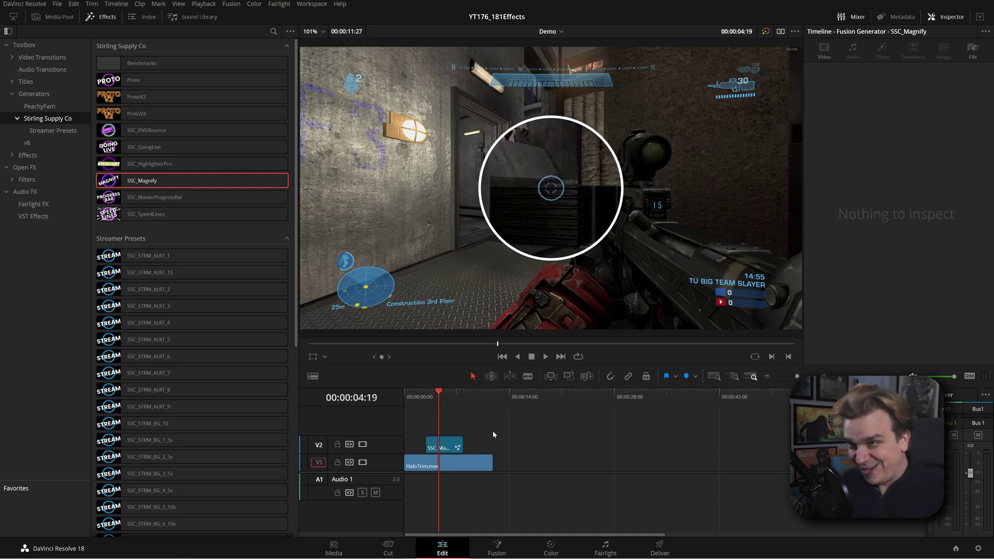
{"action": "left_click", "coordinate": [409, 398]}
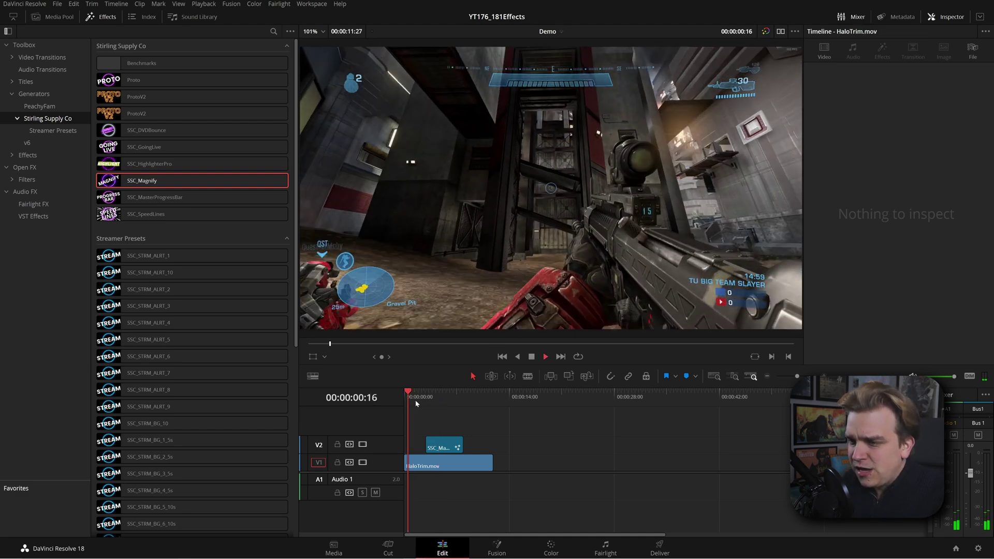
{"action": "key", "text": "space"}
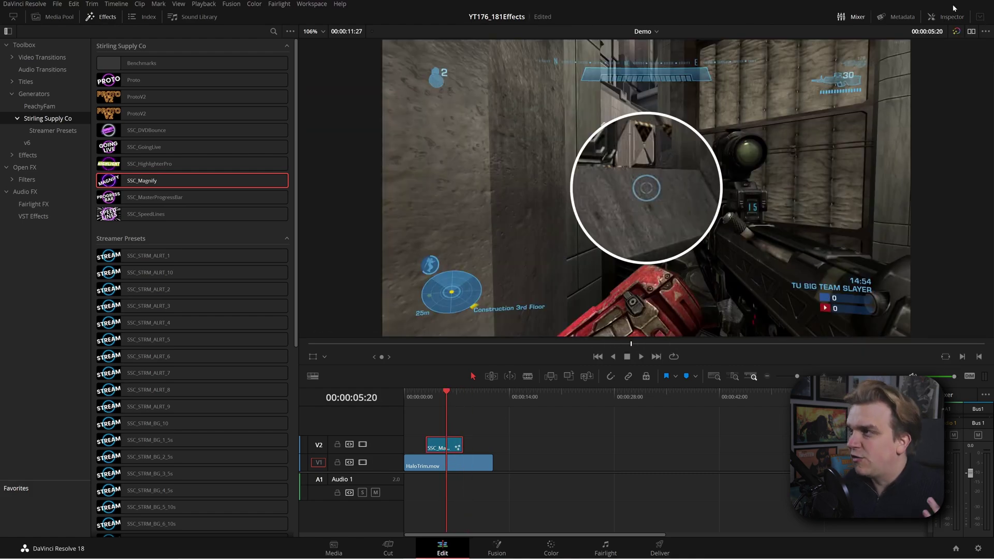
Step: Show the Inspector at 00:00:06:01, enable the Fusion on-screen overlay, and drag the magnifier point
{"action": "left_click", "coordinate": [949, 17]}
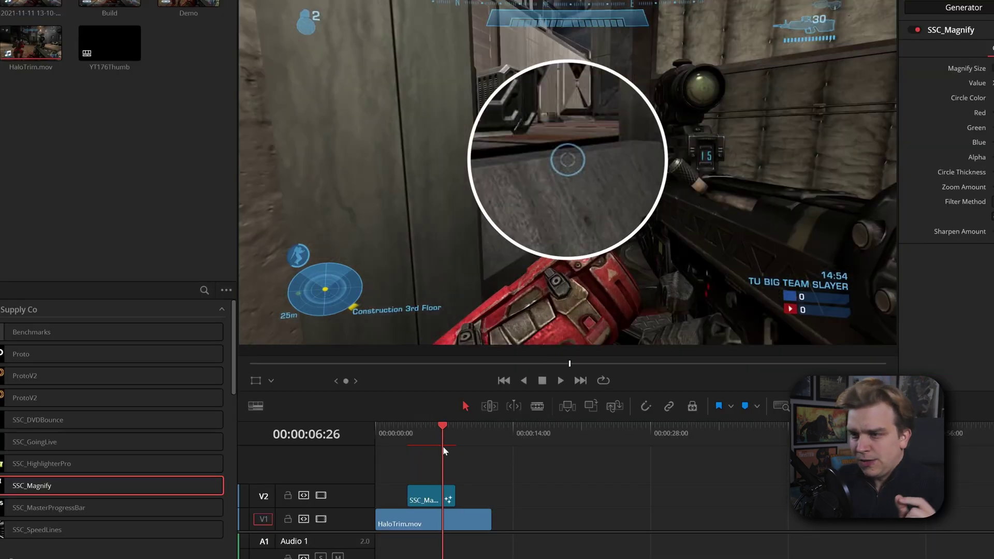
{"action": "left_click_drag", "start_coordinate": [453, 393], "coordinate": [450, 394]}
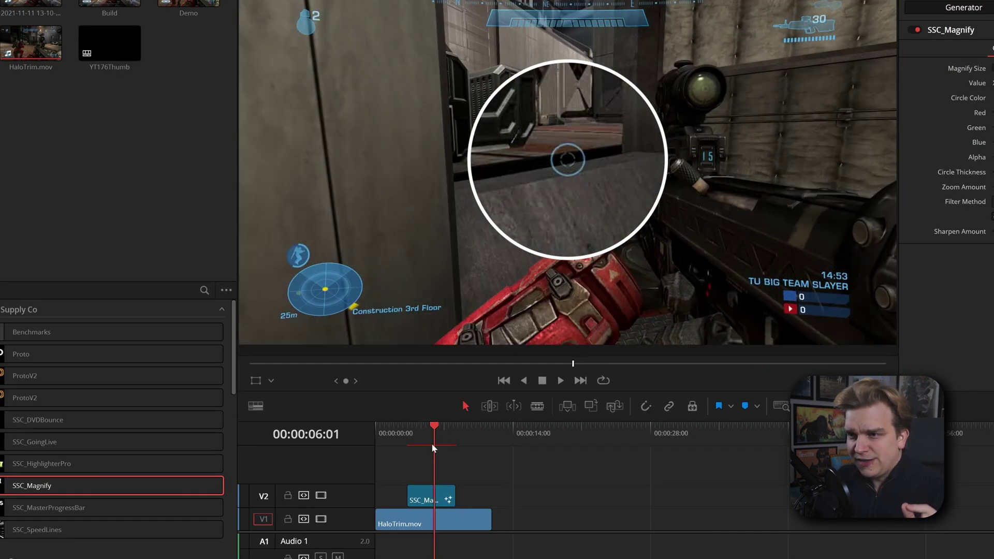
{"action": "left_click", "coordinate": [271, 381]}
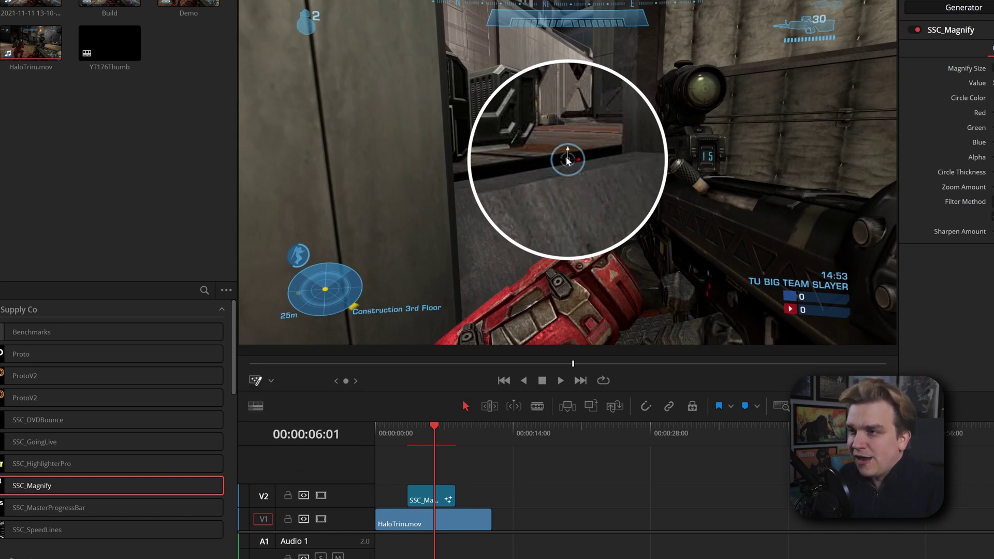
{"action": "mouse_move", "coordinate": [568, 162]}
{"action": "left_mouse_down"}
{"action": "mouse_move", "coordinate": [529, 156]}
{"action": "mouse_move", "coordinate": [499, 116]}
{"action": "mouse_move", "coordinate": [608, 93]}
{"action": "mouse_move", "coordinate": [611, 109]}
{"action": "mouse_move", "coordinate": [575, 174]}
{"action": "mouse_move", "coordinate": [650, 109]}
{"action": "mouse_move", "coordinate": [831, 28]}
{"action": "mouse_move", "coordinate": [804, 61]}
{"action": "mouse_move", "coordinate": [800, 279]}
{"action": "mouse_move", "coordinate": [466, 269]}
{"action": "mouse_move", "coordinate": [272, 327]}
{"action": "mouse_move", "coordinate": [771, 337]}
{"action": "mouse_move", "coordinate": [822, 322]}
{"action": "mouse_move", "coordinate": [823, 295]}
{"action": "mouse_move", "coordinate": [677, 288]}
{"action": "mouse_move", "coordinate": [514, 166]}
{"action": "mouse_move", "coordinate": [568, 159]}
{"action": "left_mouse_up"}
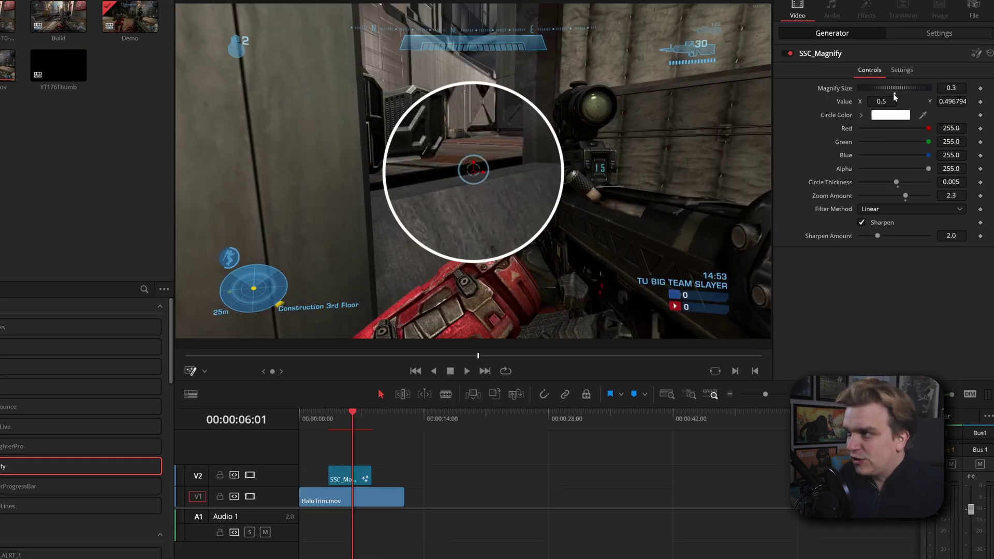
Step: Set Magnify Size to 0.329, tweak ring colour and thickness, and raise Zoom Amount to 3.67
{"action": "left_click_drag", "start_coordinate": [894, 94], "coordinate": [878, 84]}
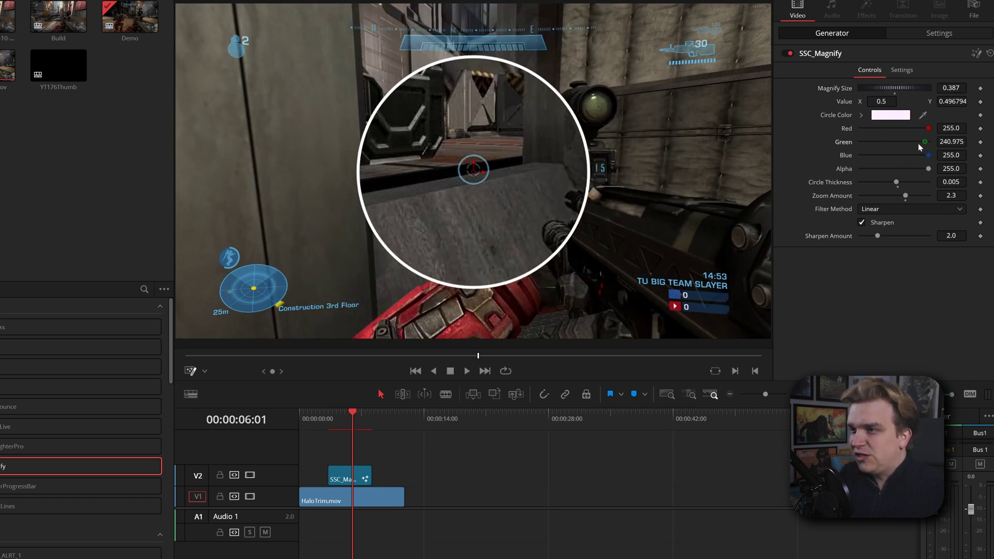
{"action": "left_click_drag", "start_coordinate": [919, 144], "coordinate": [908, 144]}
{"action": "left_click_drag", "start_coordinate": [898, 184], "coordinate": [900, 183]}
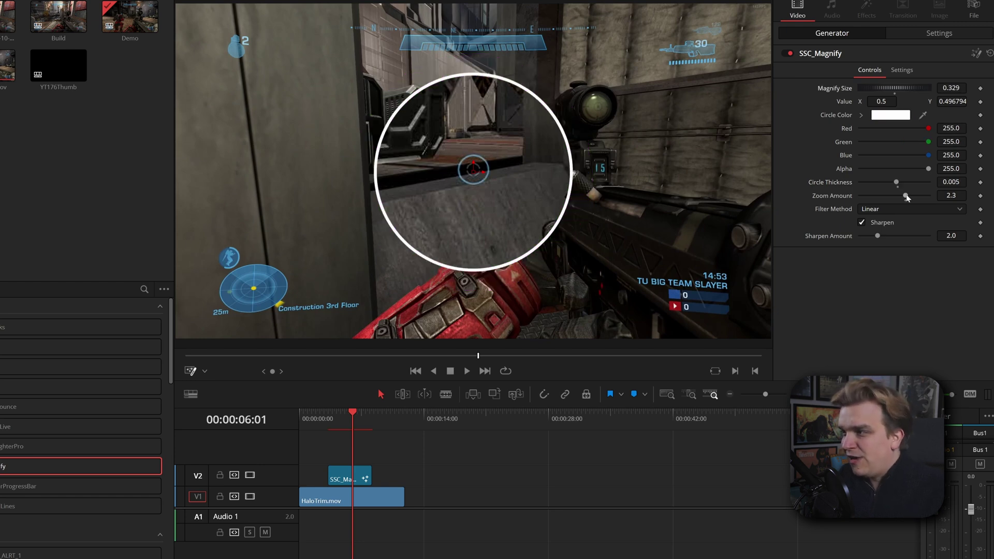
{"action": "mouse_move", "coordinate": [906, 194]}
{"action": "left_mouse_down"}
{"action": "mouse_move", "coordinate": [928, 188]}
{"action": "mouse_move", "coordinate": [912, 195]}
{"action": "left_mouse_up"}
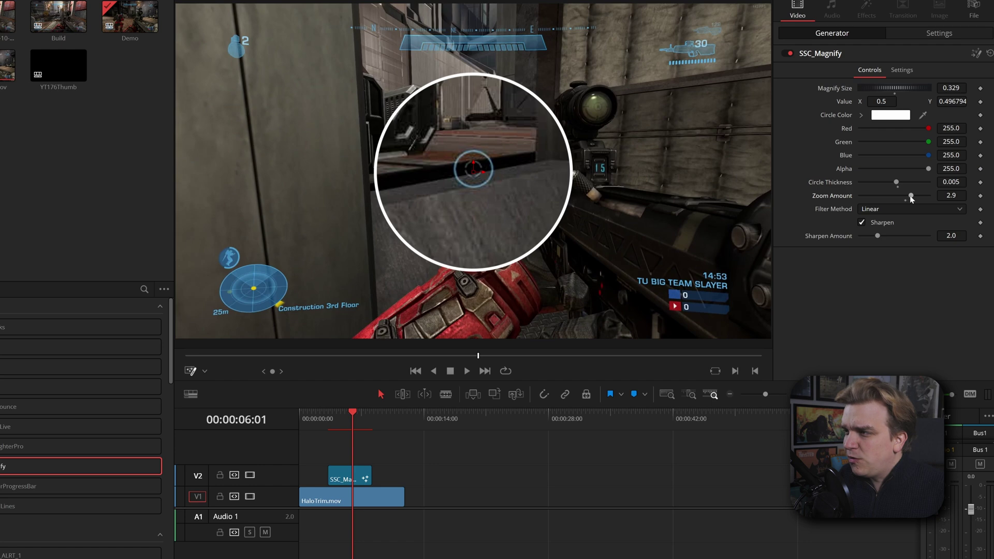
{"action": "left_click_drag", "start_coordinate": [910, 195], "coordinate": [917, 196]}
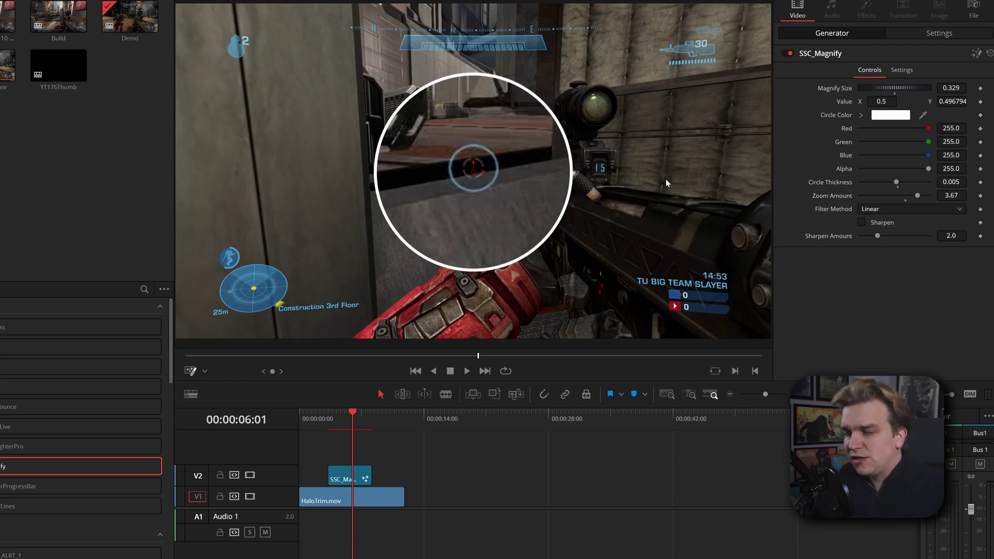
{"action": "left_click", "coordinate": [873, 210]}
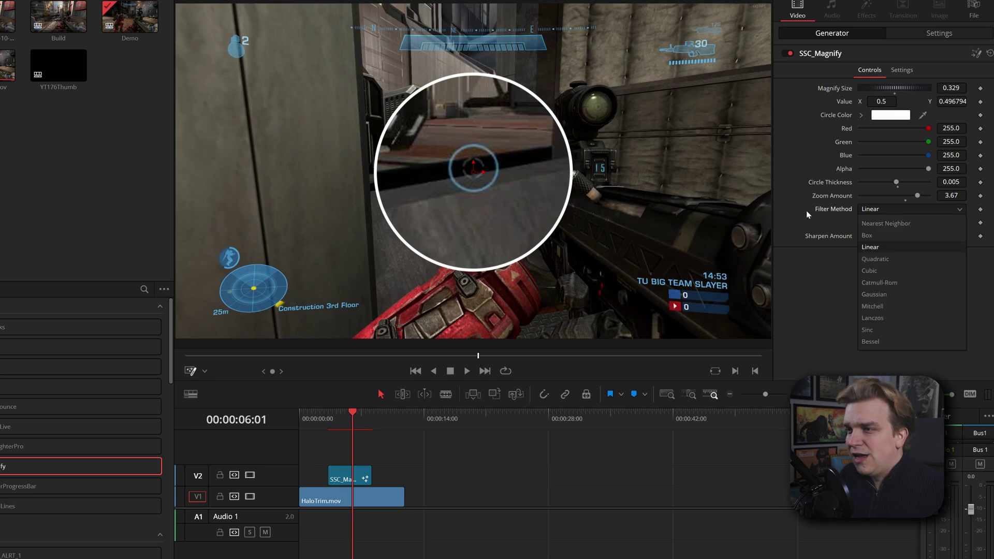
Step: Try Nearest Neighbor filtering, return to Linear, and enable Sharpen at 2.0
{"action": "left_click", "coordinate": [490, 194]}
{"action": "scroll", "coordinate": [492, 193], "scroll_direction": "up", "scroll_amount": 5}
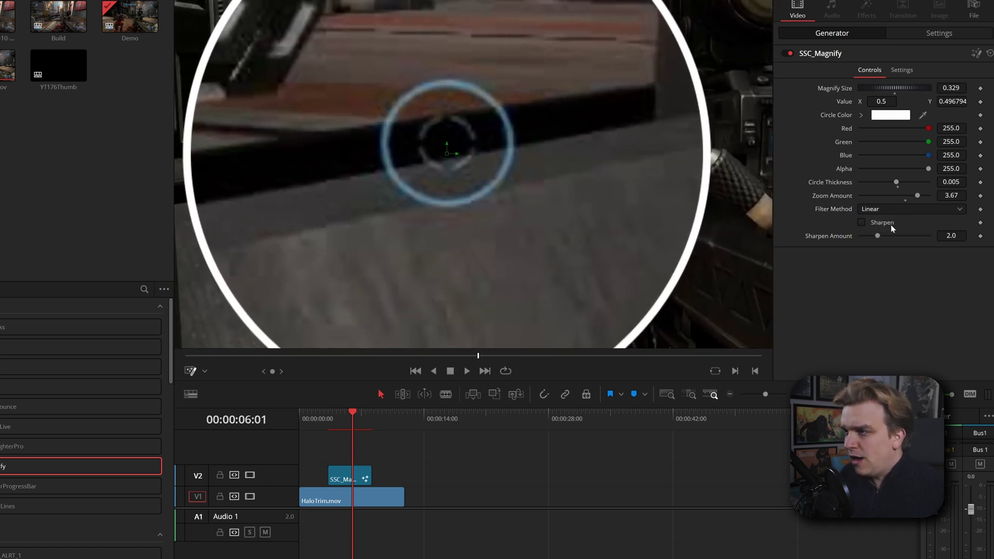
{"action": "left_click", "coordinate": [874, 210]}
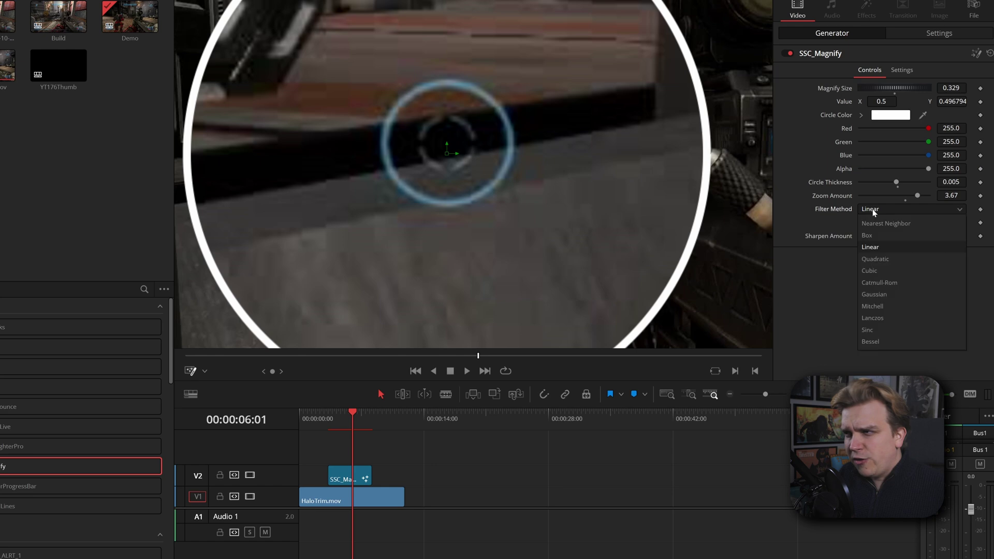
{"action": "left_click", "coordinate": [876, 224]}
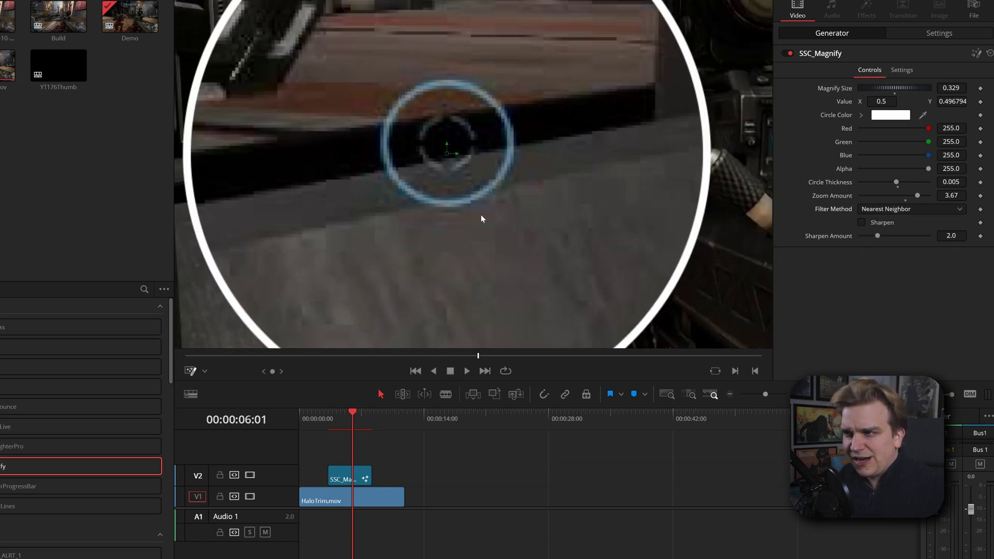
{"action": "scroll", "coordinate": [480, 215], "scroll_direction": "down", "scroll_amount": 2}
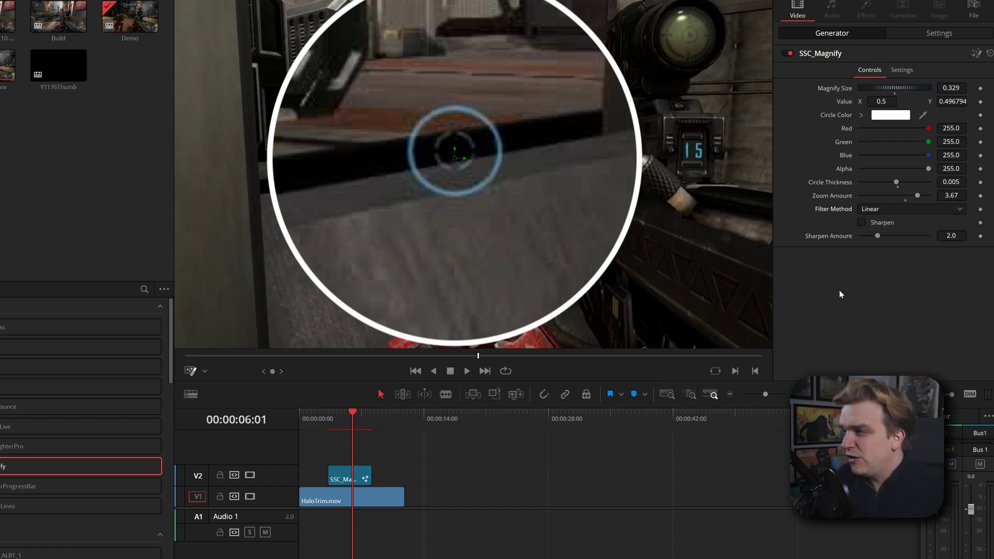
{"action": "left_click", "coordinate": [862, 223]}
Step: Lower the magnifier's Zoom Amount to 1.38 and move it back near the frame centre
{"action": "scroll", "coordinate": [570, 194], "scroll_direction": "down", "scroll_amount": 3}
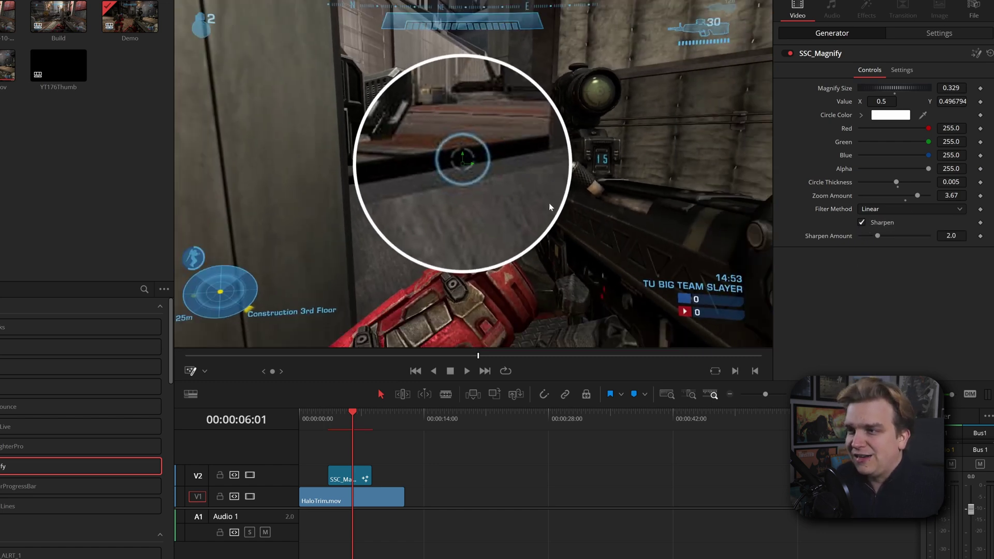
{"action": "scroll", "coordinate": [490, 186], "scroll_direction": "up", "scroll_amount": 4}
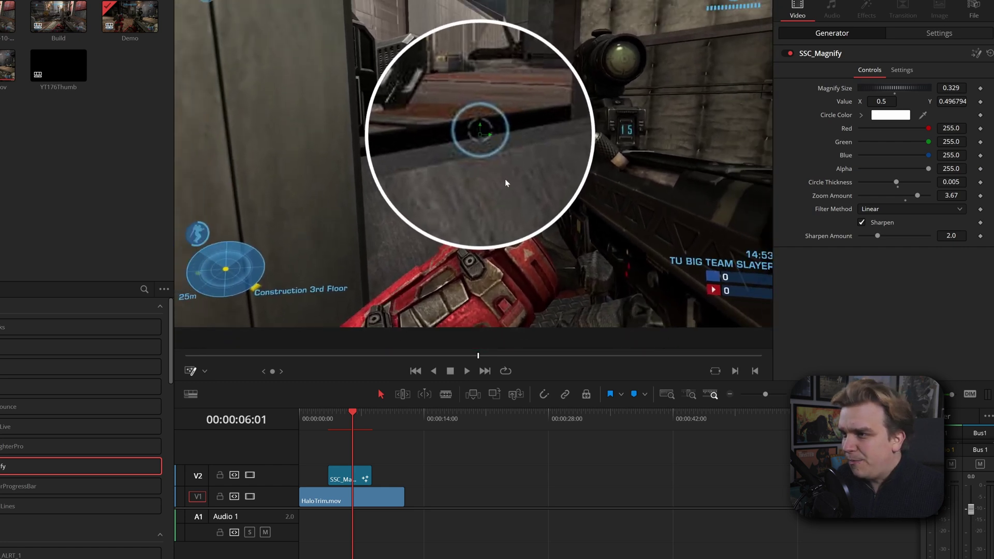
{"action": "left_click_drag", "start_coordinate": [481, 154], "coordinate": [688, 269]}
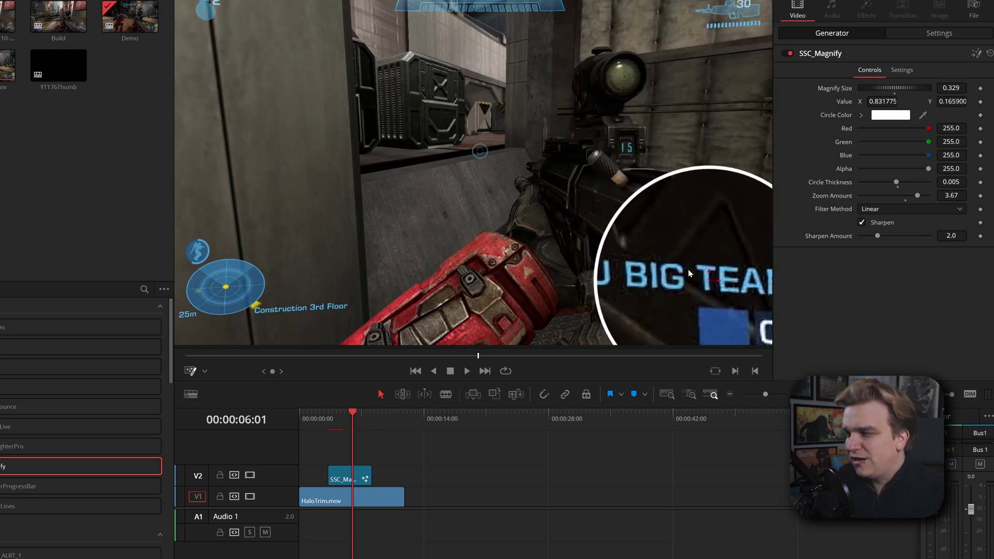
{"action": "scroll", "coordinate": [689, 269], "scroll_direction": "down", "scroll_amount": 3}
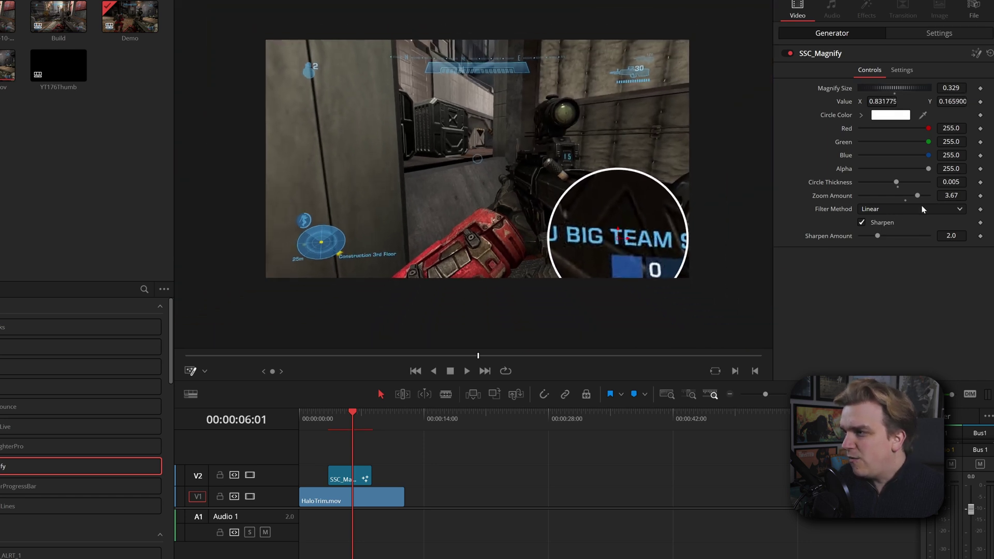
{"action": "left_click_drag", "start_coordinate": [915, 196], "coordinate": [897, 197]}
{"action": "left_click_drag", "start_coordinate": [618, 239], "coordinate": [508, 181]}
Step: Play the timeline from 00:00:03:00 to preview, then select the SSC_Magnify clip
{"action": "left_click", "coordinate": [326, 421]}
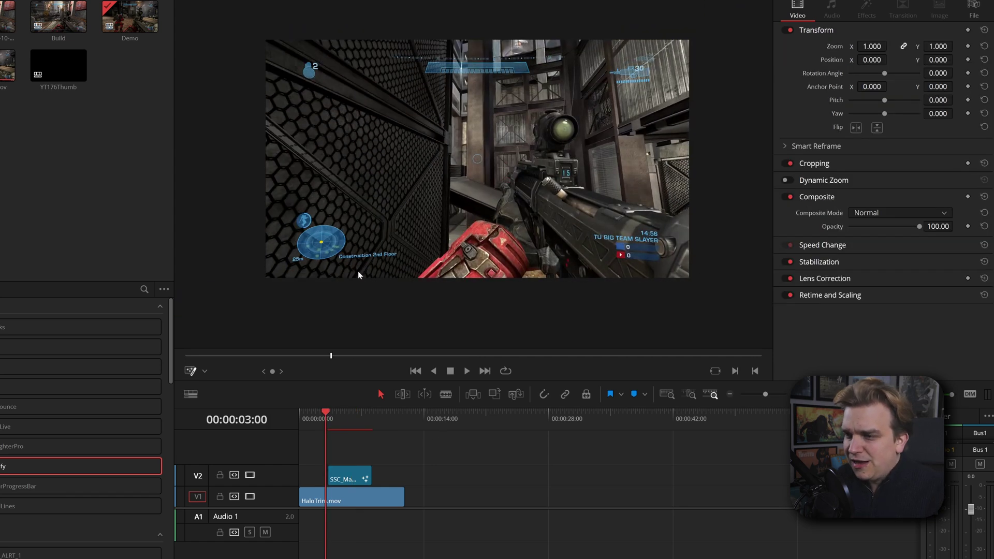
{"action": "key", "text": "space"}
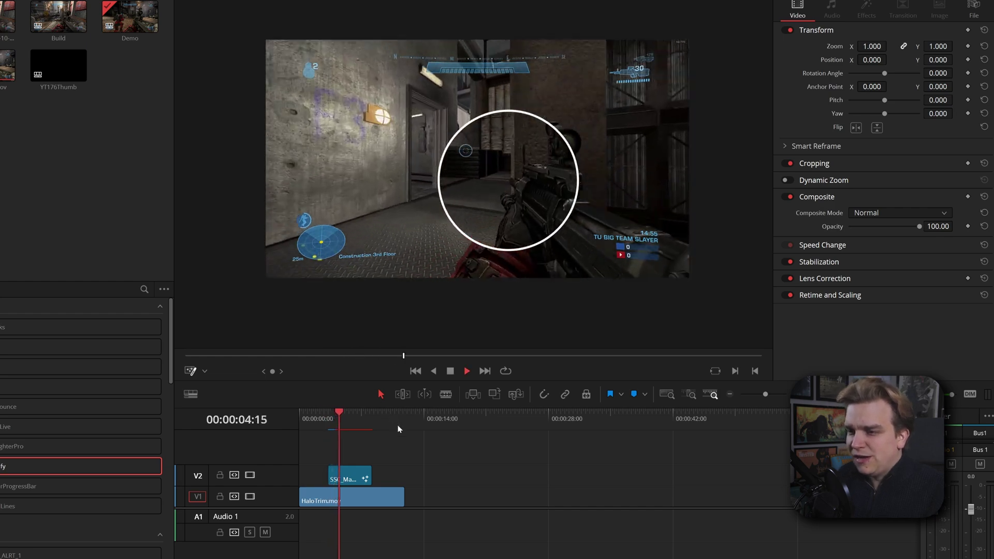
{"action": "scroll", "coordinate": [436, 423], "scroll_direction": "up", "scroll_amount": 2}
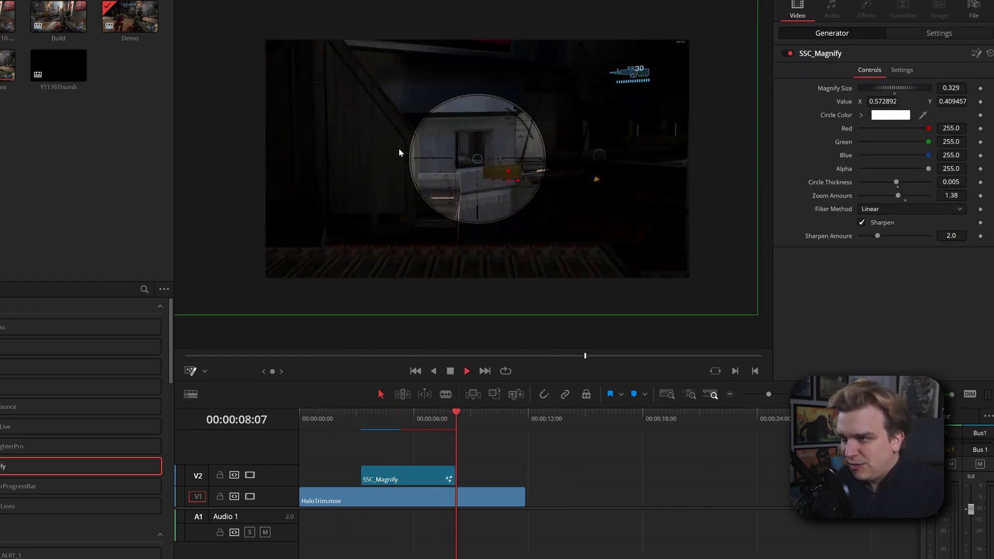
{"action": "left_click", "coordinate": [399, 482]}
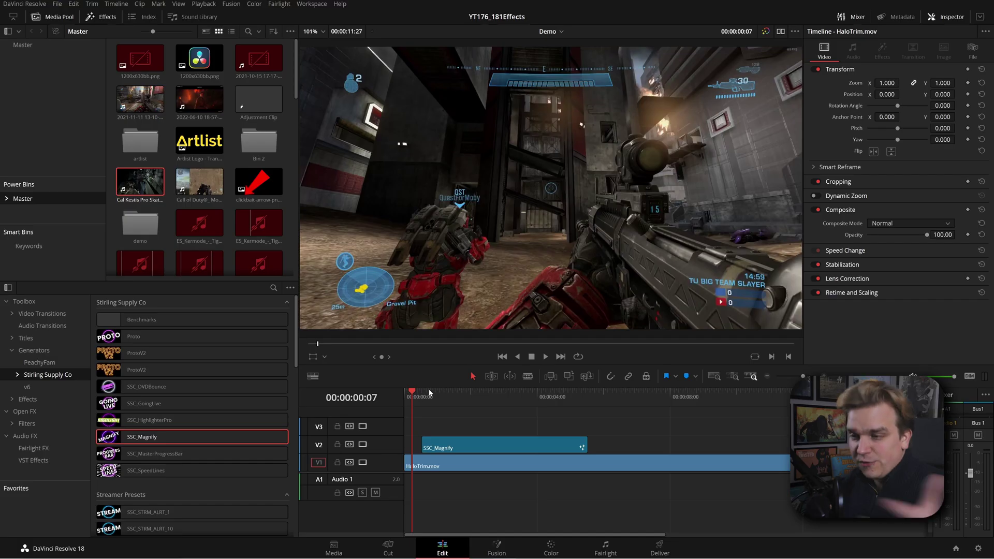
Step: Select the SSC_Magnify clip, extend it, and scrub through its opening frames
{"action": "key", "text": "space"}
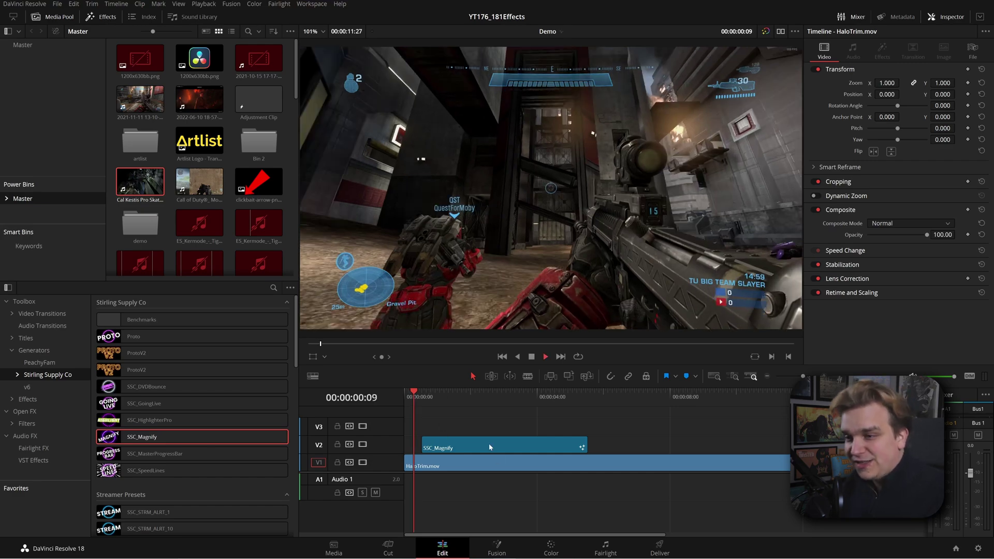
{"action": "left_click", "coordinate": [582, 446]}
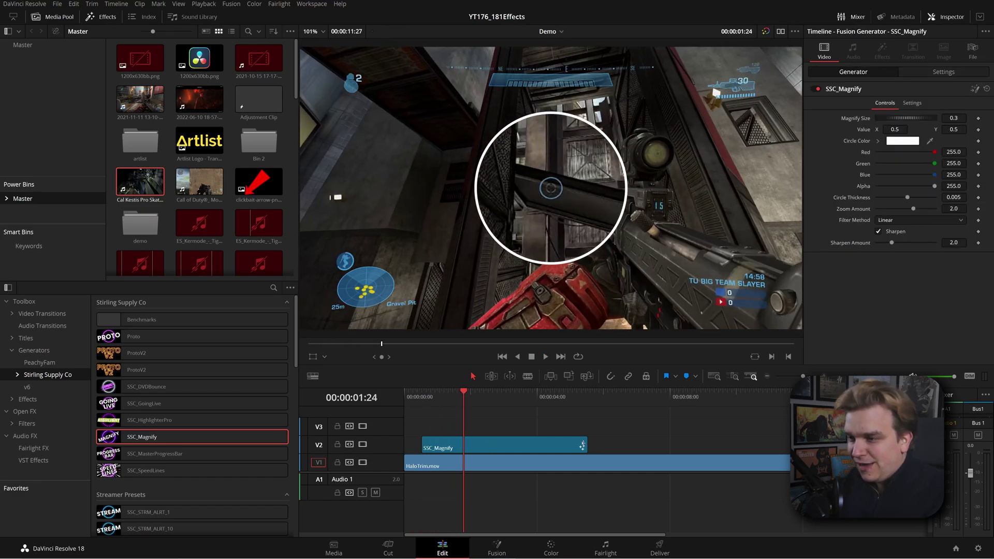
{"action": "left_click_drag", "start_coordinate": [747, 435], "coordinate": [748, 435]}
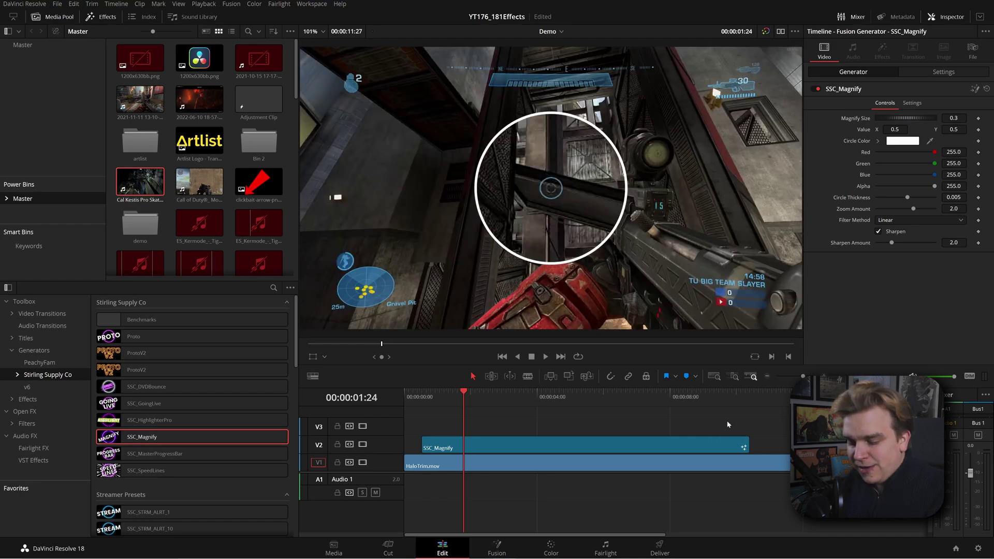
{"action": "left_click_drag", "start_coordinate": [457, 402], "coordinate": [452, 473]}
{"action": "left_click_drag", "start_coordinate": [434, 403], "coordinate": [752, 398]}
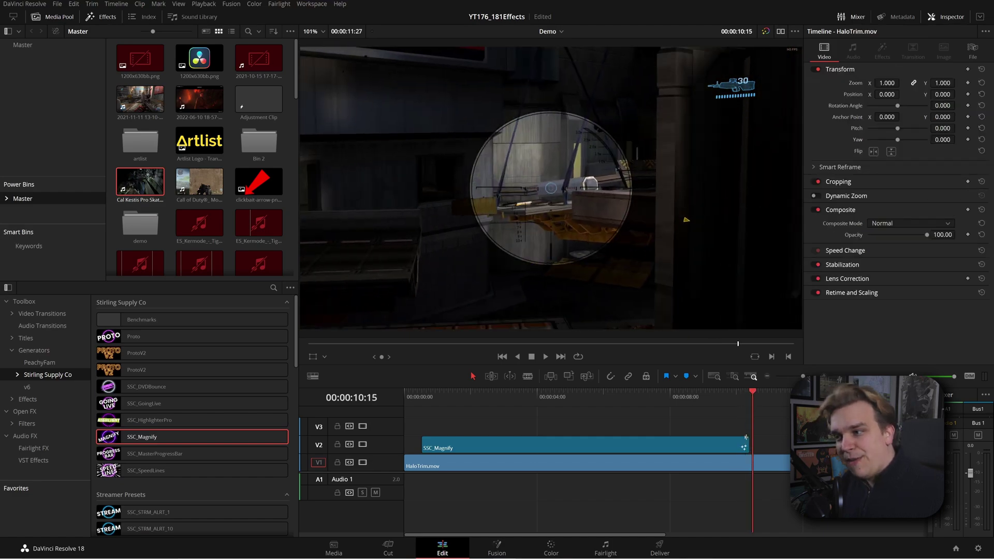
Step: Trim the SSC_Magnify clip's end shorter, move it to V3, and place 1200x630bb.png on V2
{"action": "left_click_drag", "start_coordinate": [732, 446], "coordinate": [511, 446]}
{"action": "left_click_drag", "start_coordinate": [407, 400], "coordinate": [596, 434]}
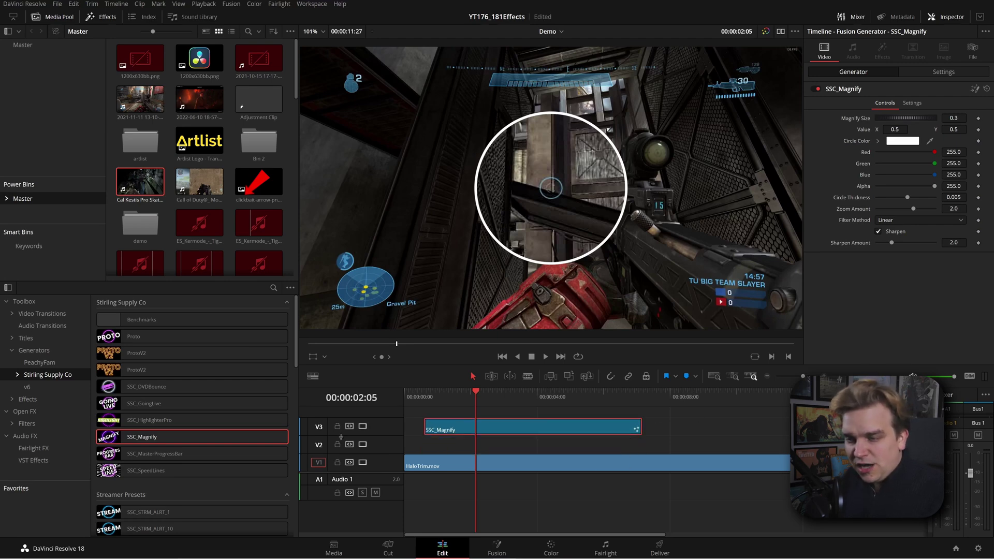
{"action": "left_click_drag", "start_coordinate": [212, 67], "coordinate": [465, 446]}
Step: Set the logo's Zoom to 0.200 and slide the SSC_Magnify clip later on V3
{"action": "left_click", "coordinate": [499, 447]}
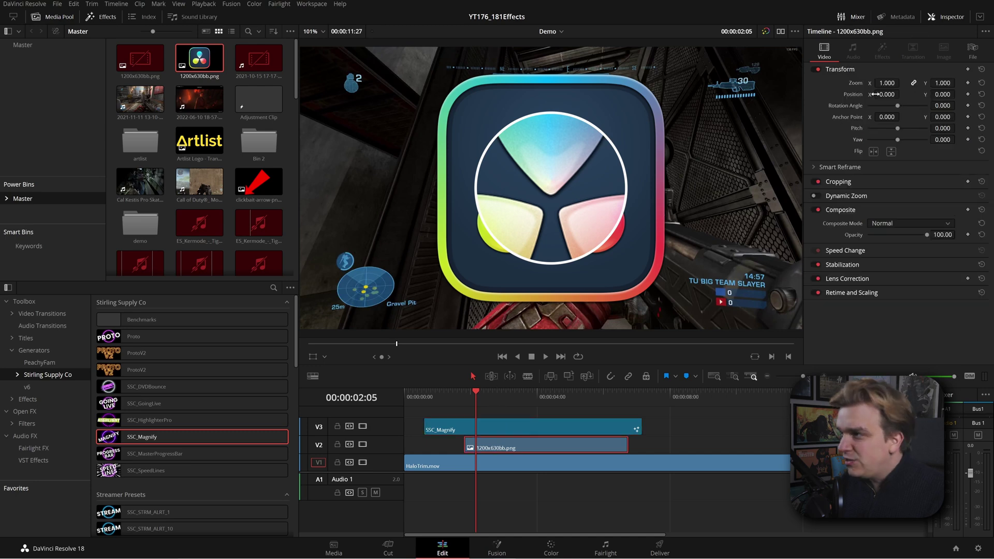
{"action": "left_click_drag", "start_coordinate": [887, 83], "coordinate": [902, 83]}
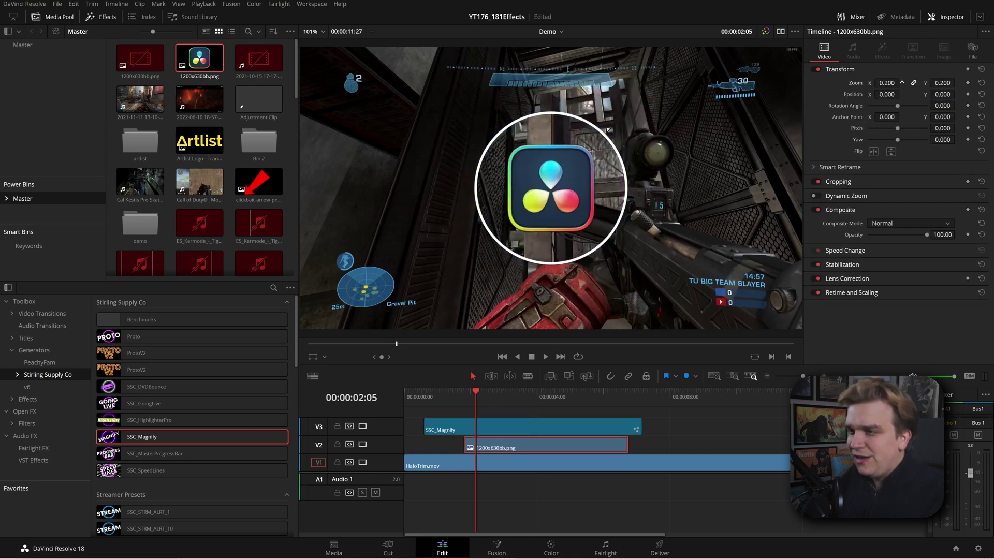
{"action": "left_click", "coordinate": [461, 425]}
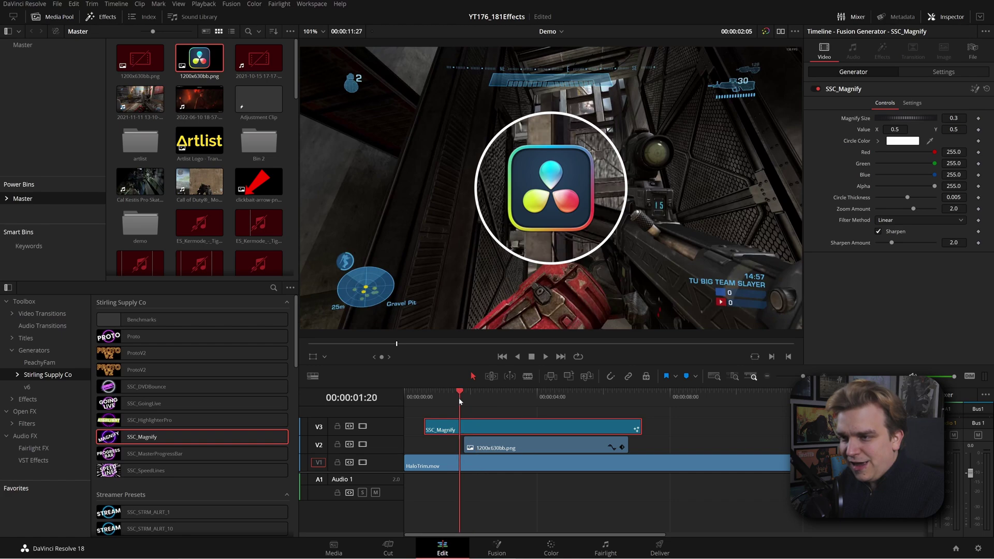
{"action": "left_click_drag", "start_coordinate": [458, 398], "coordinate": [420, 412]}
{"action": "left_click_drag", "start_coordinate": [495, 428], "coordinate": [559, 428]}
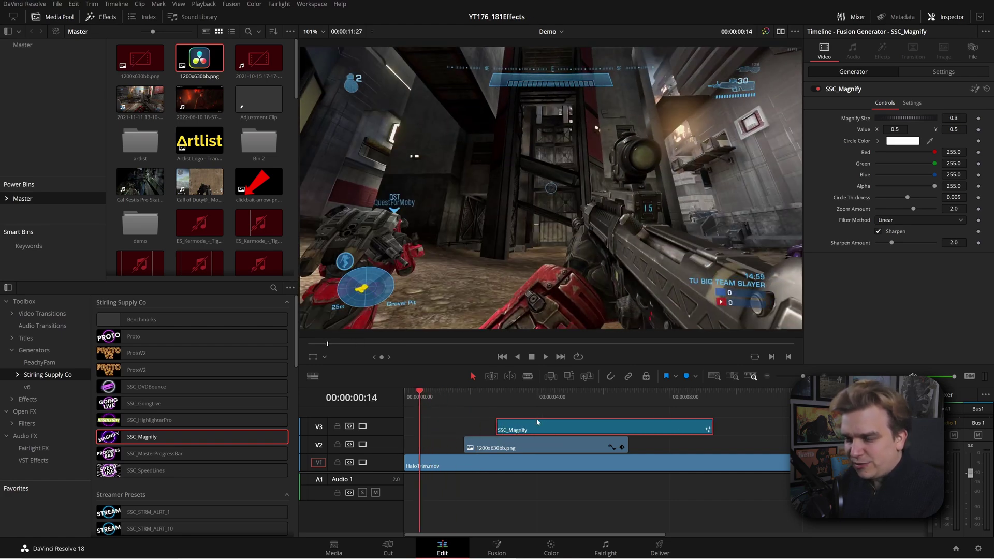
Step: Play from about four seconds to review the magnified logo's timing
{"action": "key", "text": "space"}
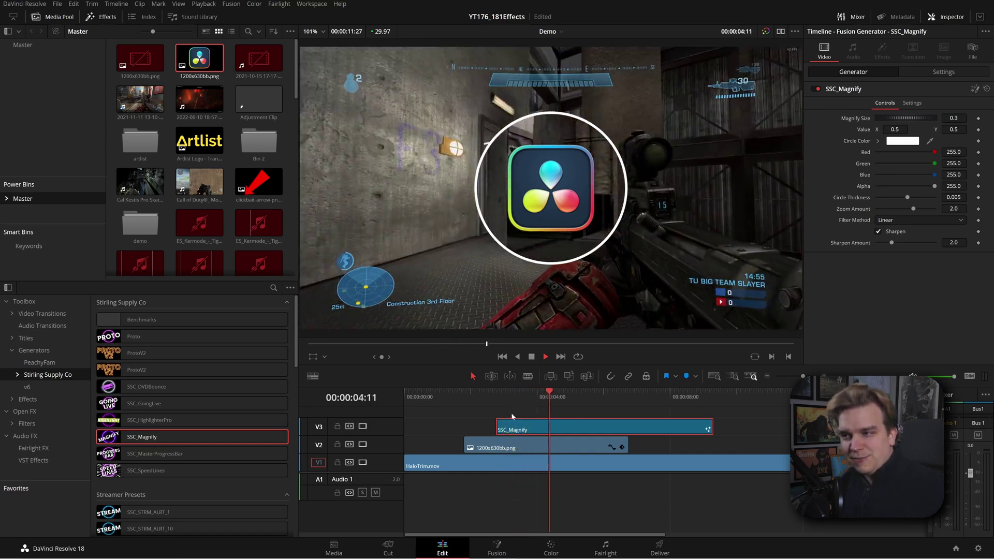
{"action": "key", "text": "space"}
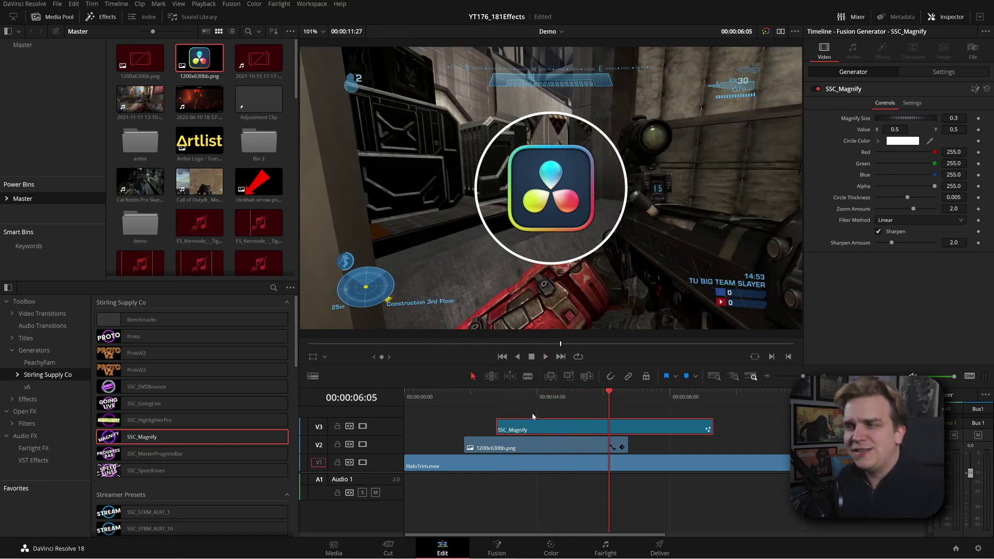
{"action": "left_click", "coordinate": [555, 397]}
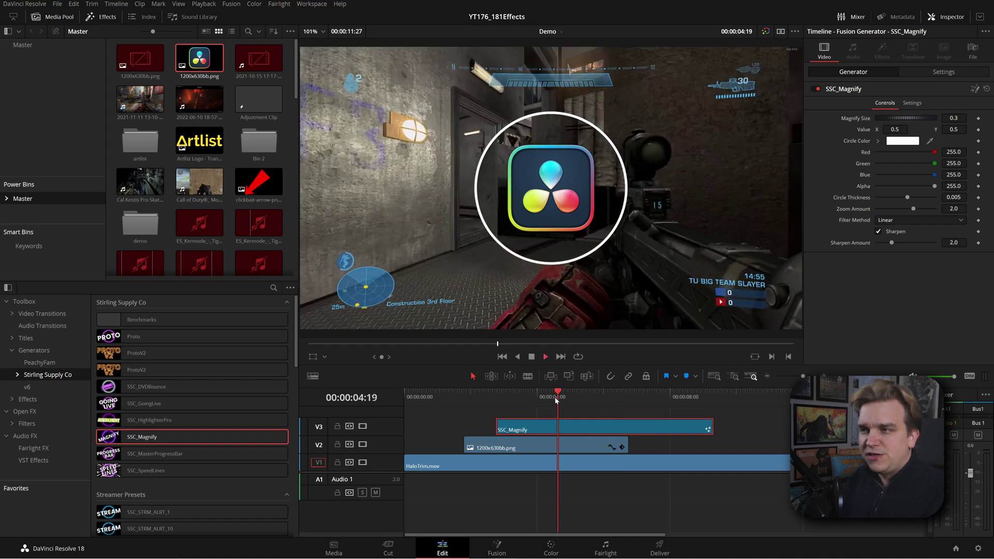
{"action": "key", "text": "space"}
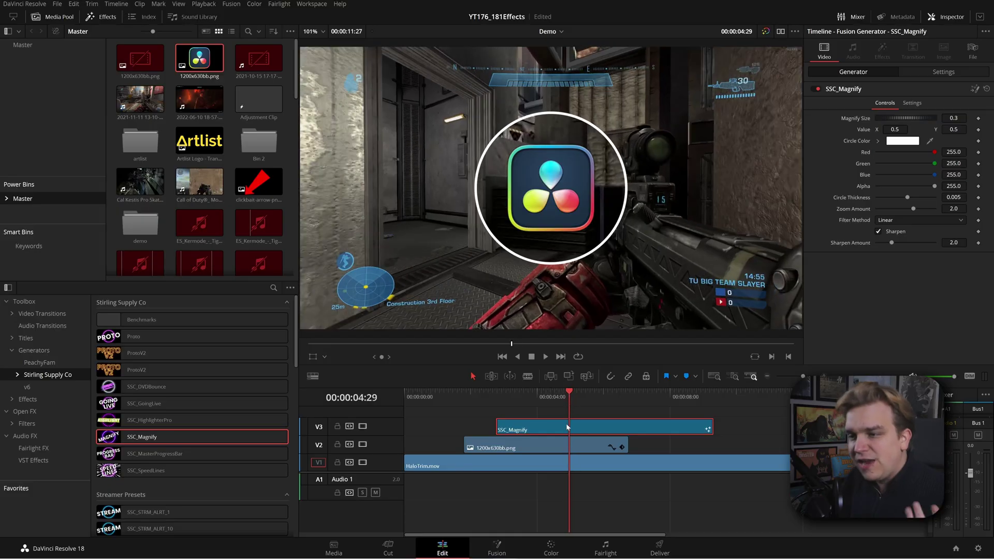
Step: Toggle V3's video on and off to compare, leaving the magnify effect visible
{"action": "left_click", "coordinate": [363, 426]}
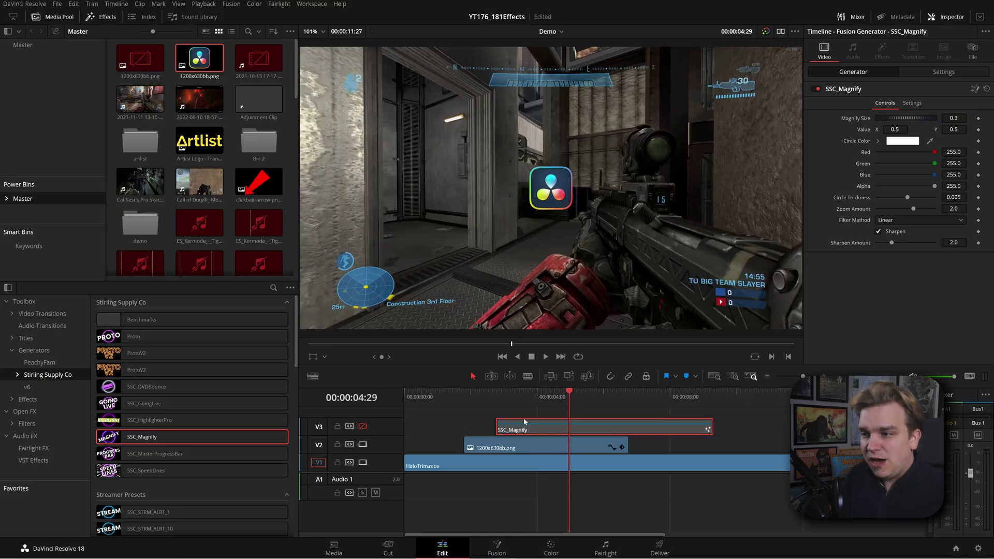
{"action": "left_click", "coordinate": [362, 428]}
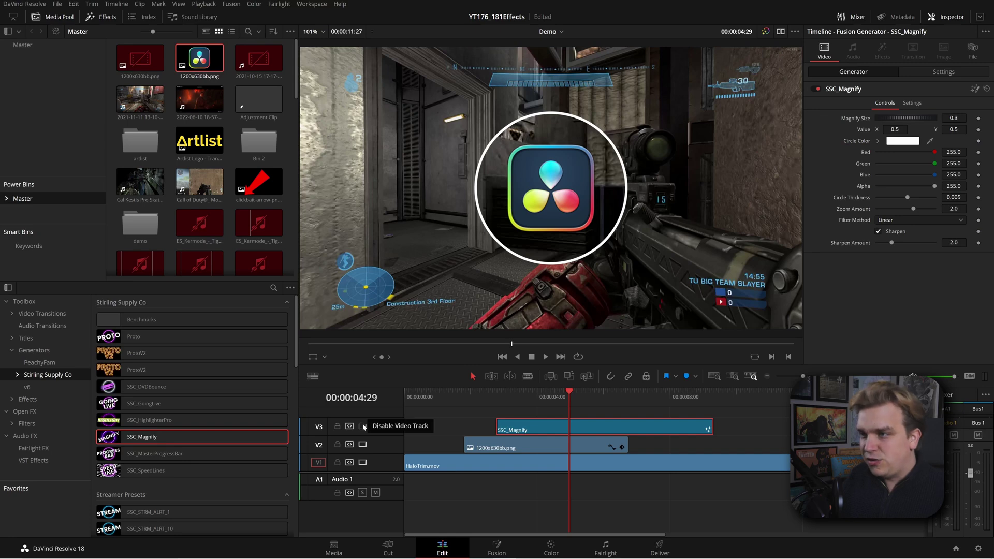
{"action": "left_click", "coordinate": [363, 427]}
{"action": "left_click", "coordinate": [363, 426]}
{"action": "left_click", "coordinate": [363, 426]}
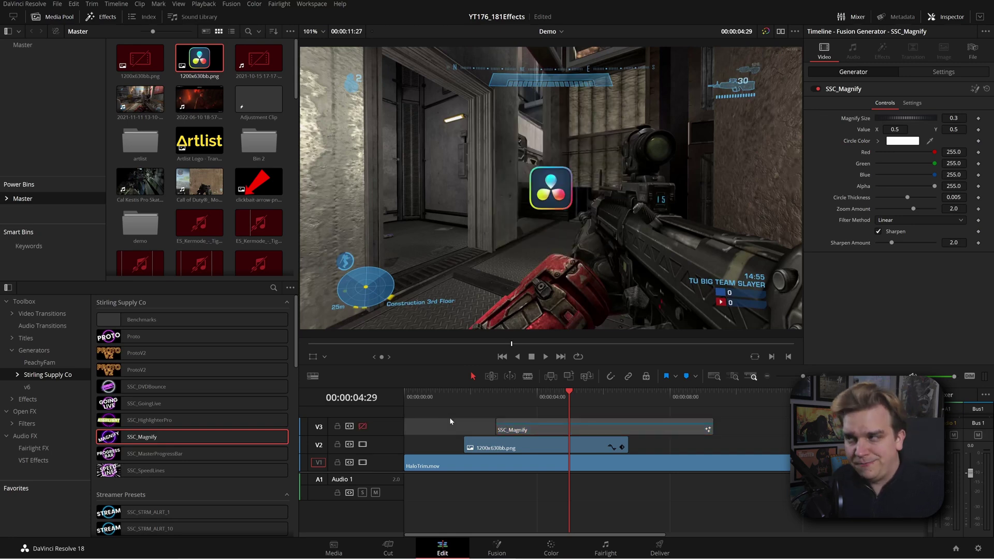
{"action": "key", "text": "ctrl+z"}
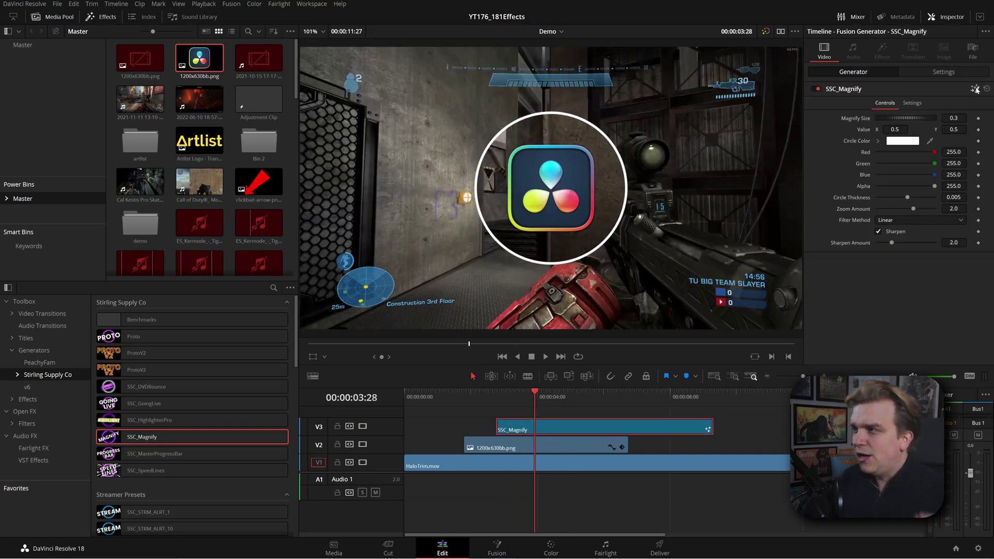
Step: In Fusion, expand the SSC_Magnify group and inspect MediaIn1's User and Image settings
{"action": "key", "text": "shift+5"}
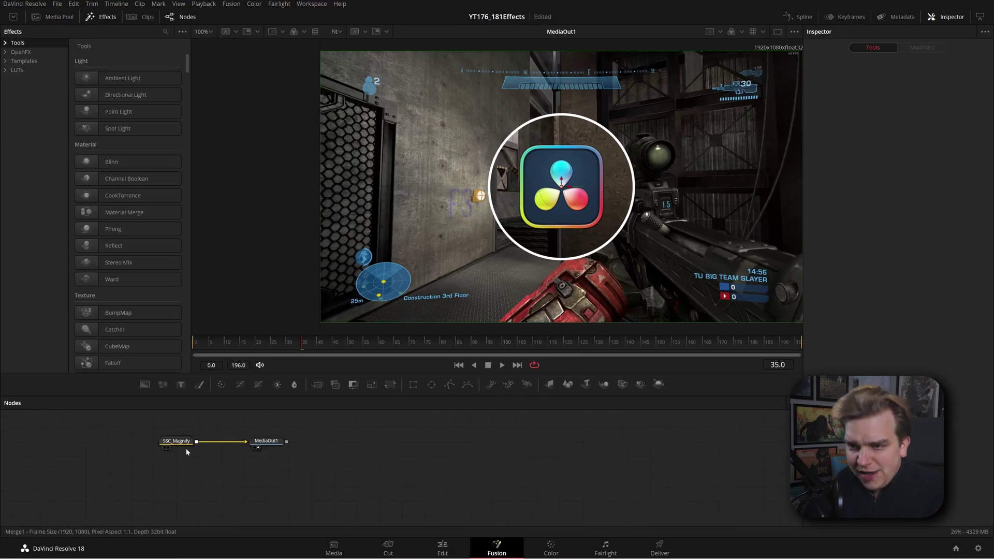
{"action": "left_click", "coordinate": [165, 447]}
{"action": "left_click", "coordinate": [77, 500]}
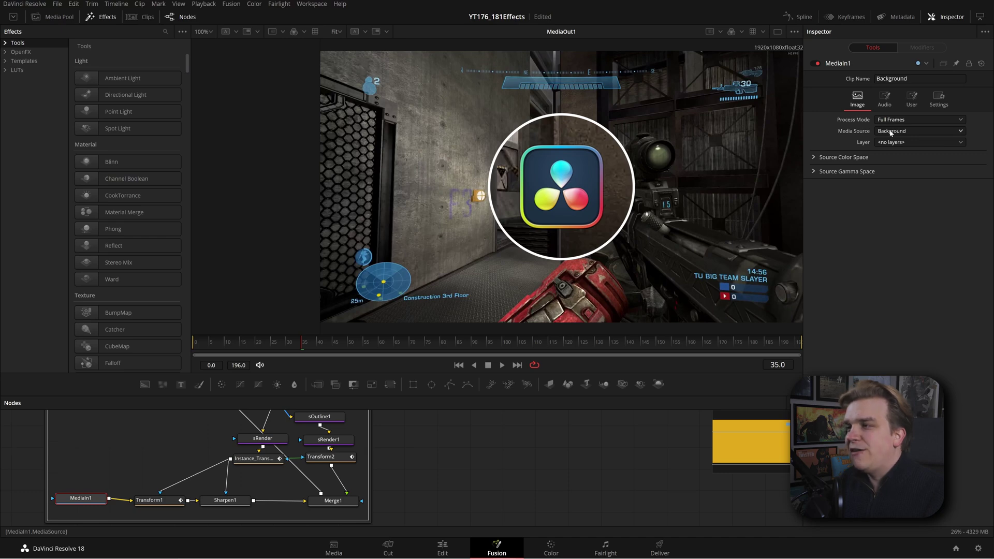
{"action": "scroll", "coordinate": [262, 555], "scroll_direction": "down", "scroll_amount": 1}
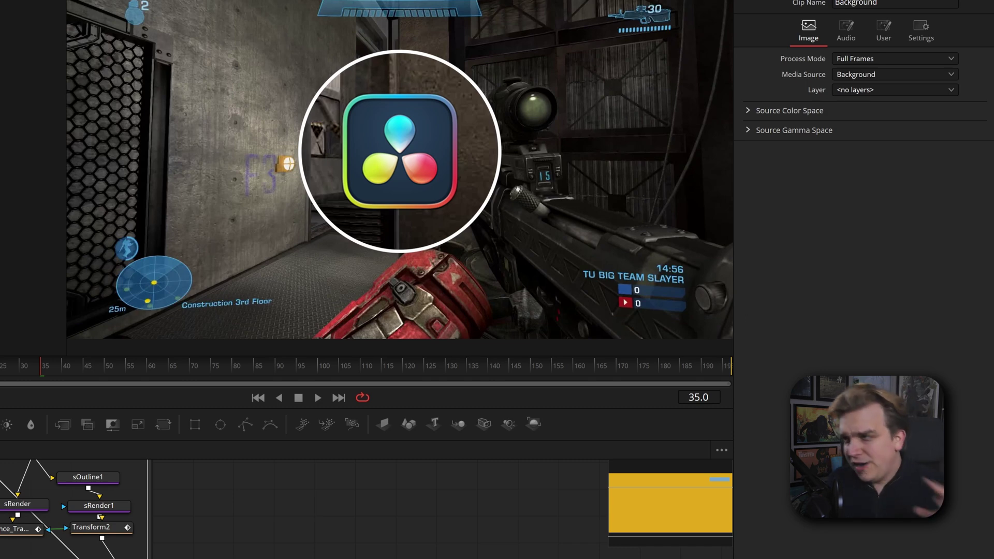
{"action": "left_click", "coordinate": [884, 29]}
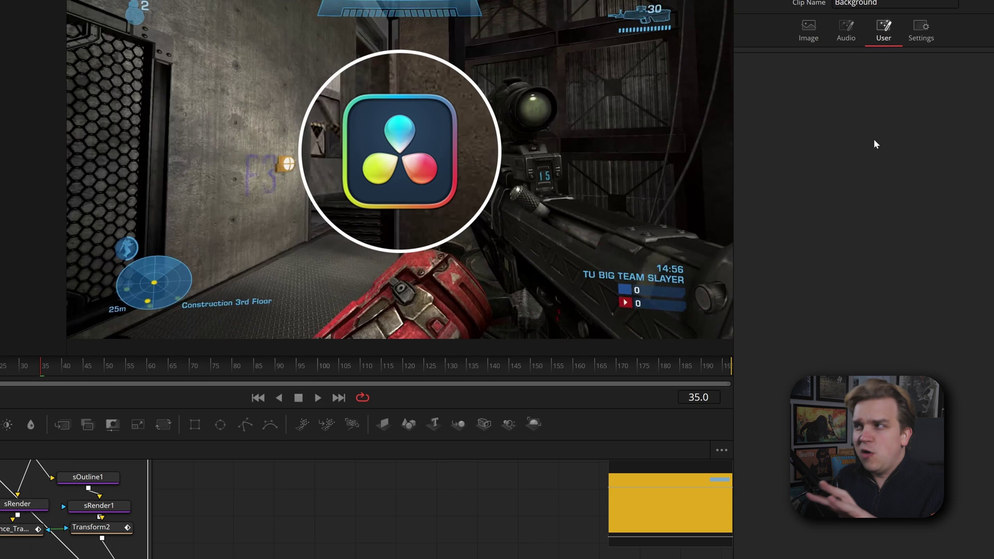
{"action": "left_click", "coordinate": [805, 42]}
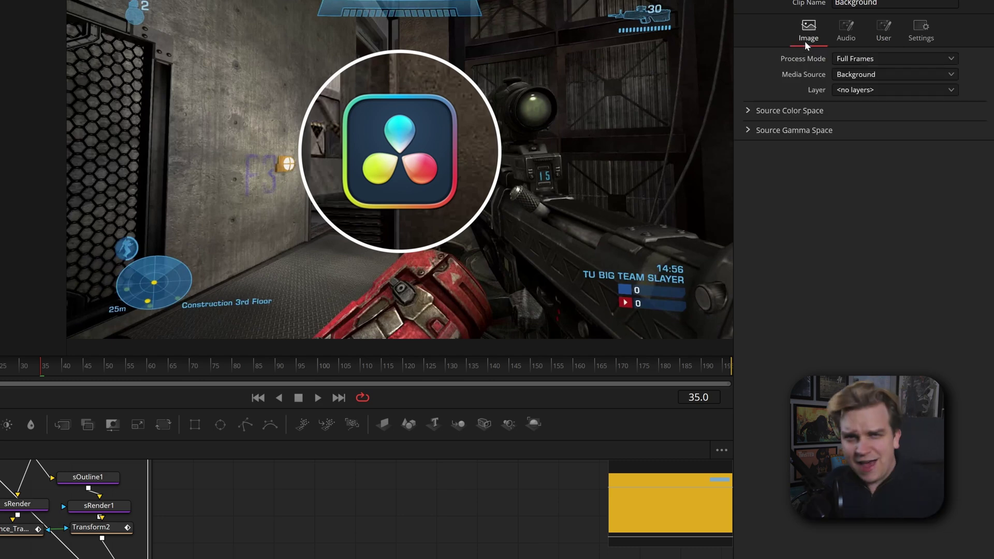